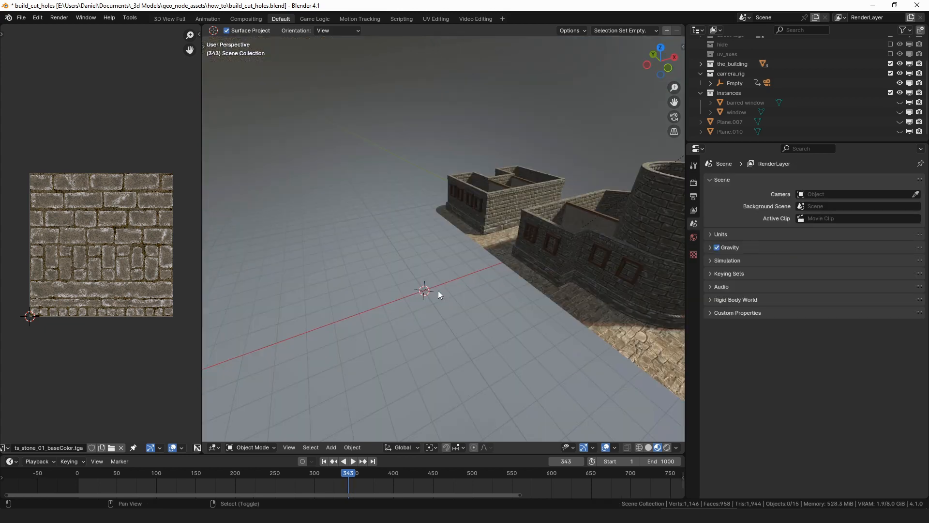
- Add a thin cube as a wall plus a smaller cube overlapping it, and reposition the wall to check they are separate objects
key("shift+a")
left_click(484, 315)
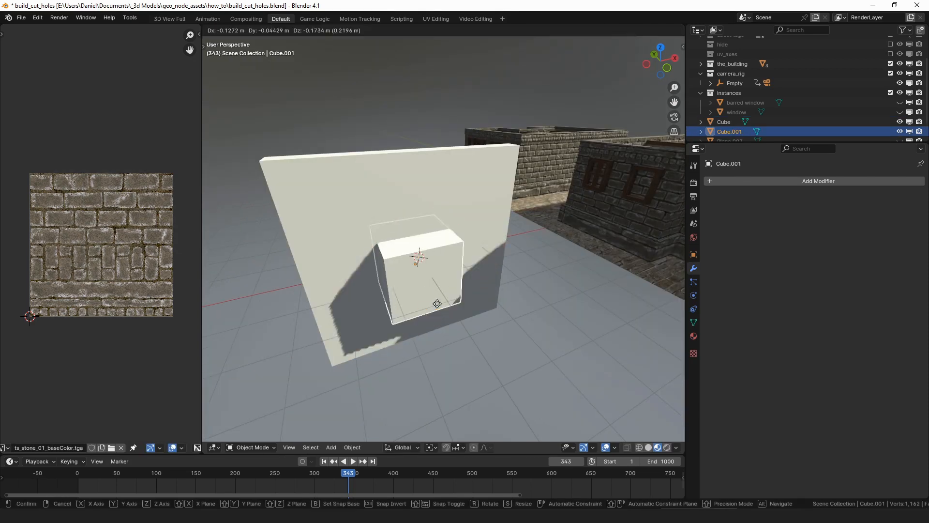
left_click(439, 205)
key("g")
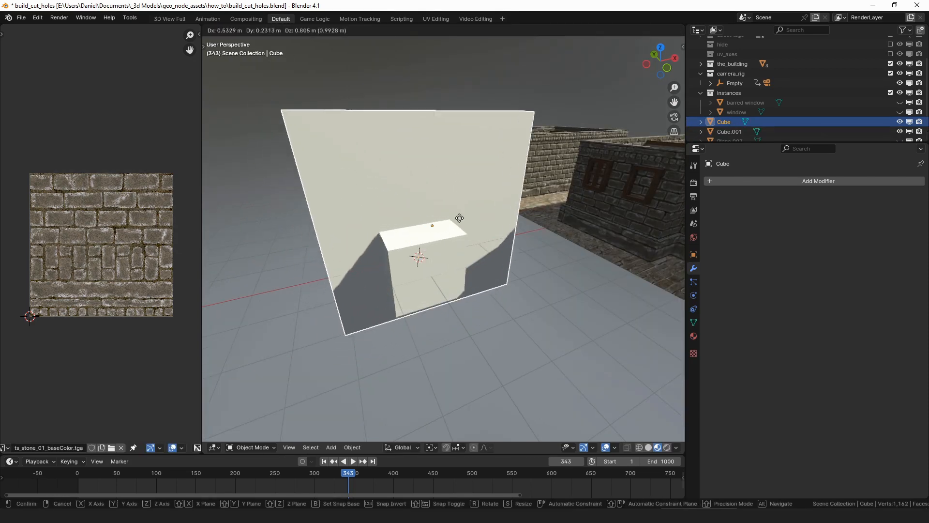
left_click(553, 256)
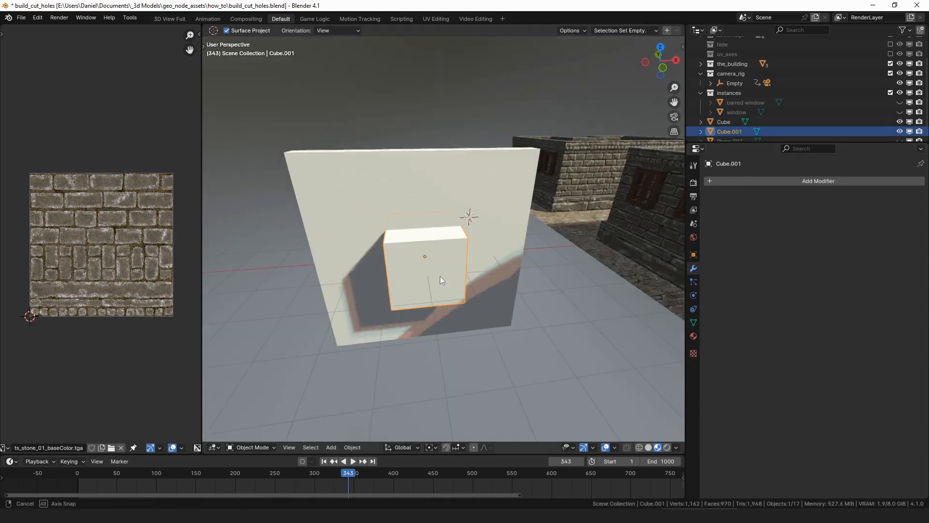
- Move the smaller cube into a new collection named "cutters"
middle_click_drag(440, 276, 428, 252)
scroll(428, 252, "up", 2)
key("m")
left_click(431, 252)
type("cutters")
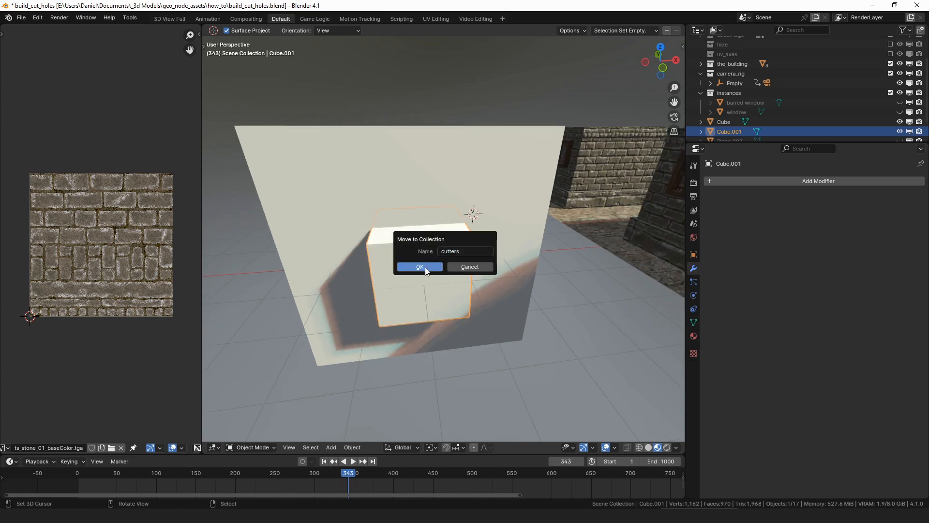
left_click(420, 266)
- Add the Build Cut Holes modifier to the wall
left_click(481, 188)
middle_click_drag(481, 187, 467, 211)
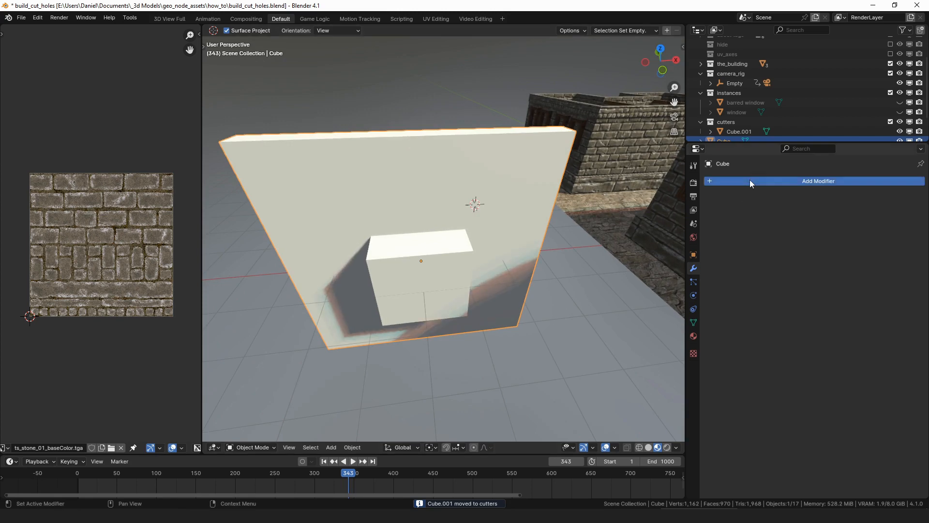
left_click(750, 180)
left_click(750, 180)
type("cut hol")
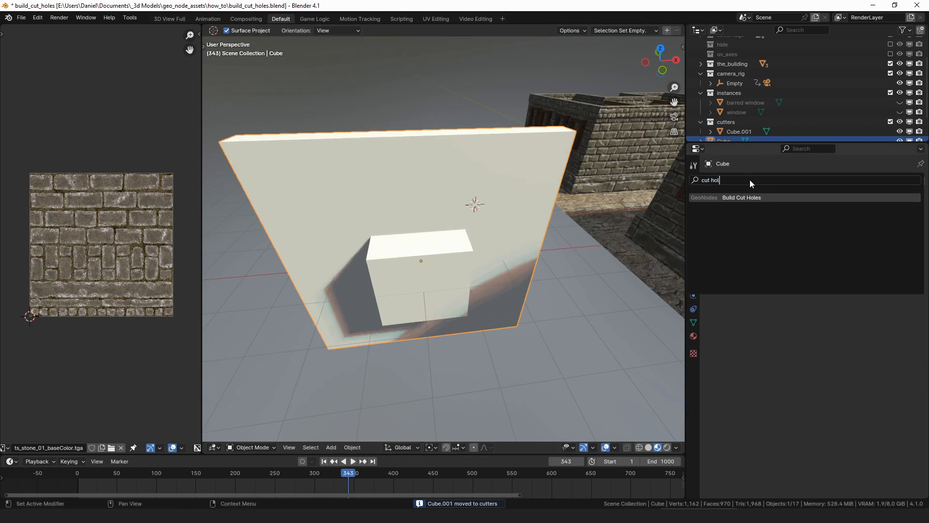
left_click_drag(513, 187, 380, 171)
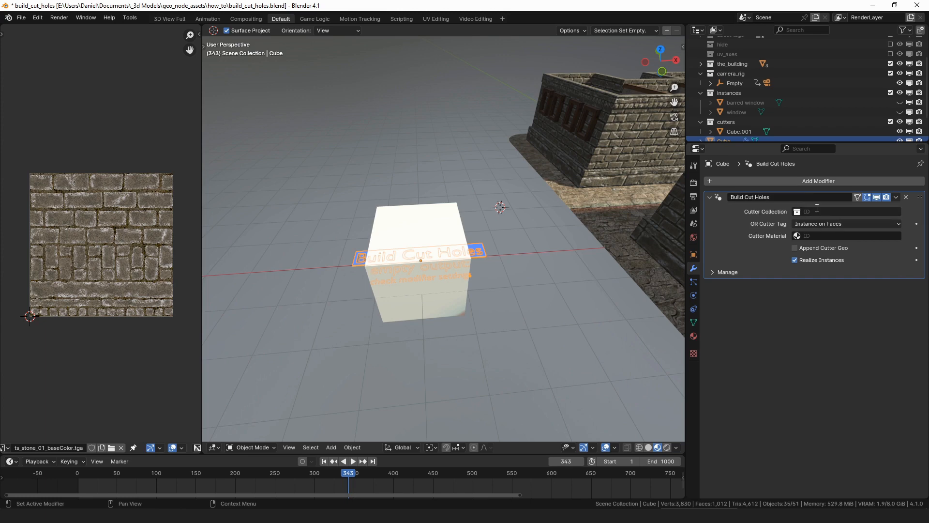
- Set the modifier's Cutter Collection to "cutters" and view the available cutter materials
left_click(817, 210)
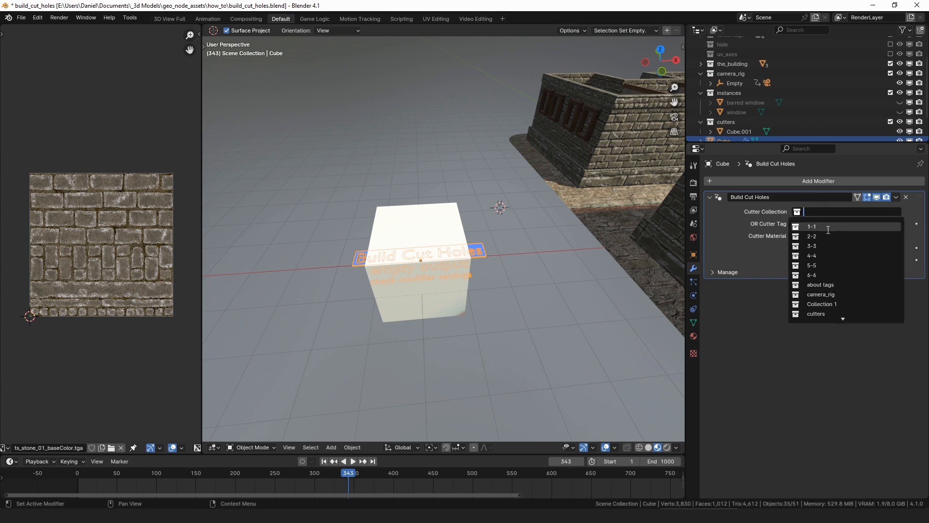
left_click(819, 313)
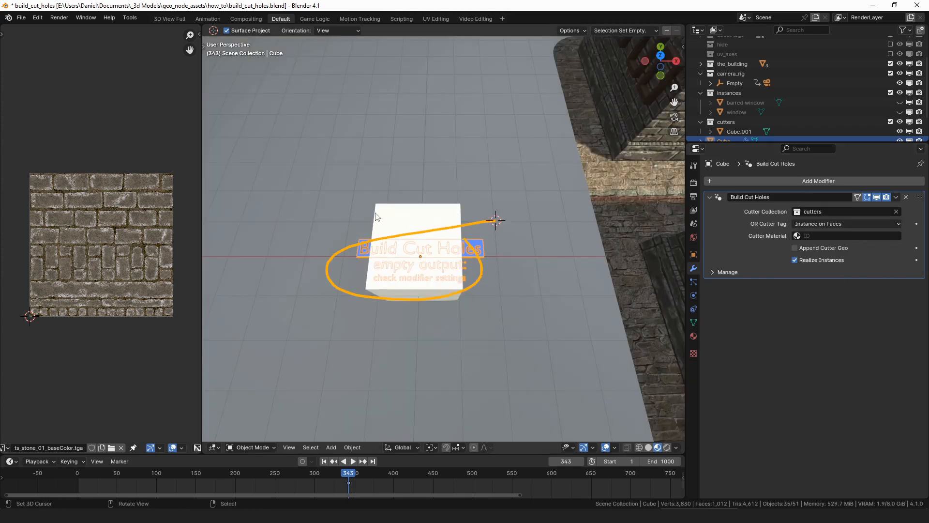
left_click(814, 236)
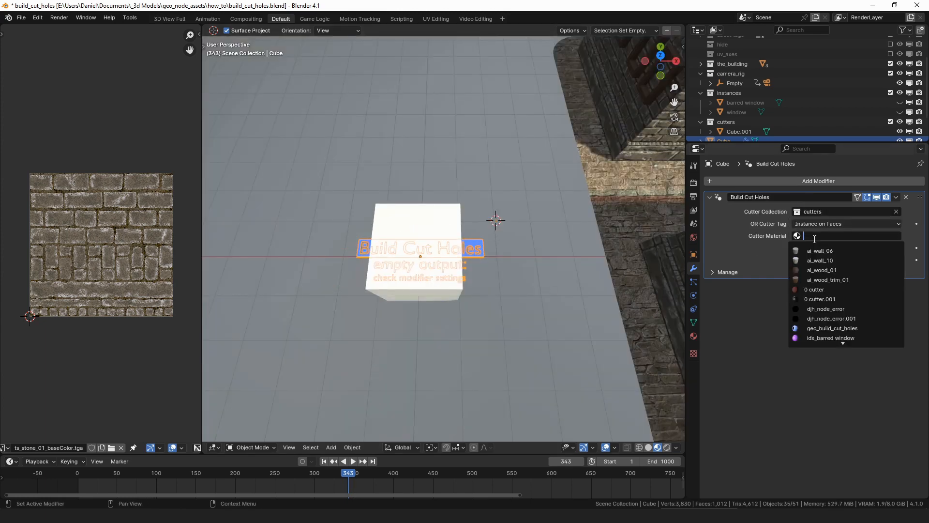
left_click(780, 245)
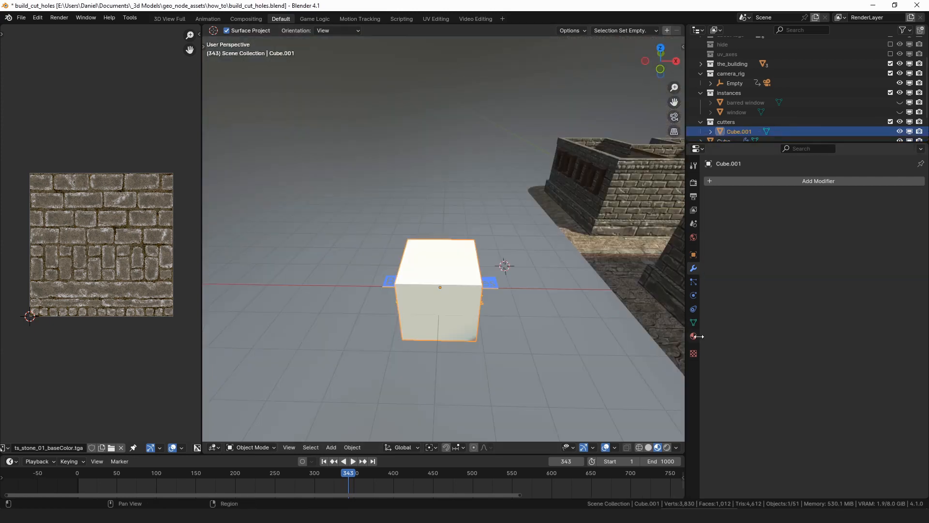
- Give the smaller cube the "cutter" material and arrange its Wireframe and Principled BSDF nodes in the shader editor
left_click(753, 222)
left_click(760, 226)
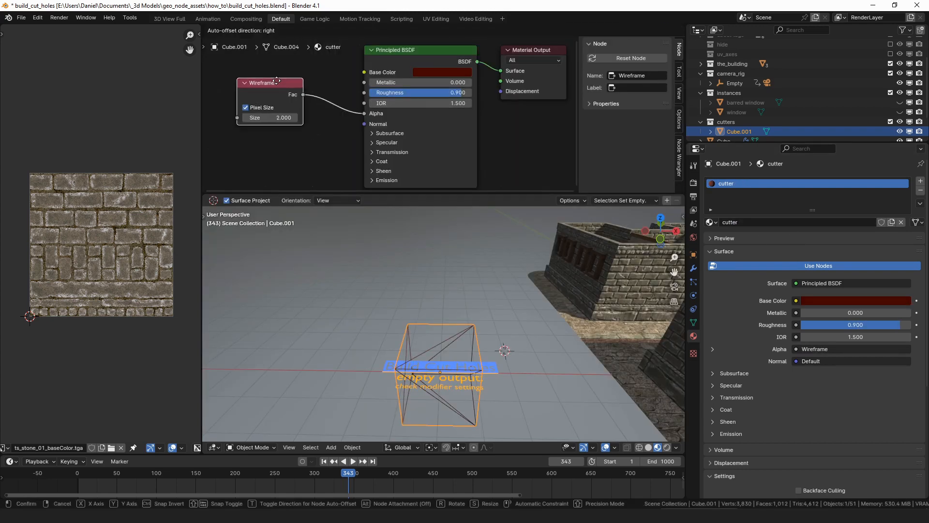
left_click_drag(310, 86, 280, 77)
left_click_drag(395, 50, 386, 63)
left_click_drag(385, 63, 385, 56)
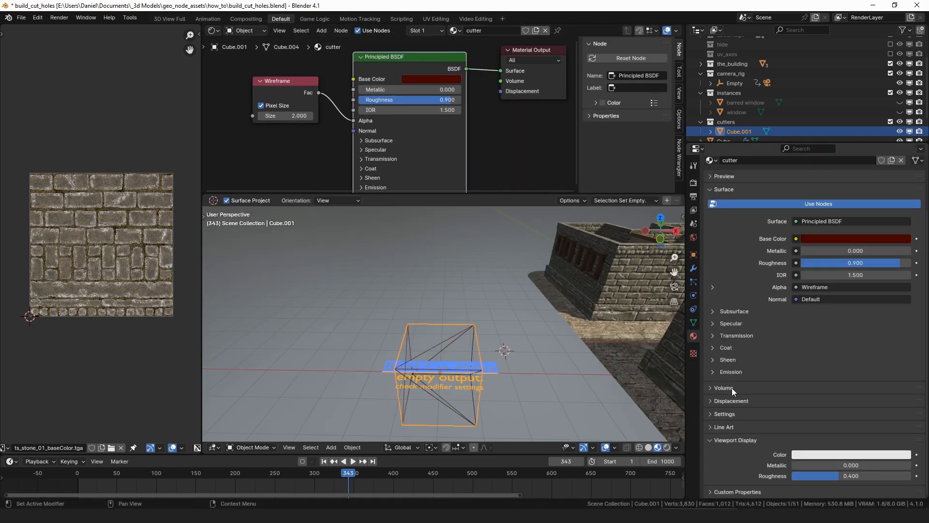
- Set the cutter material's blend mode to Alpha Clip and shadow mode to None, and enable Backface Culling
left_click(716, 417)
scroll(799, 339, "down", 4)
left_click(824, 345)
left_click(830, 359)
left_click(817, 356)
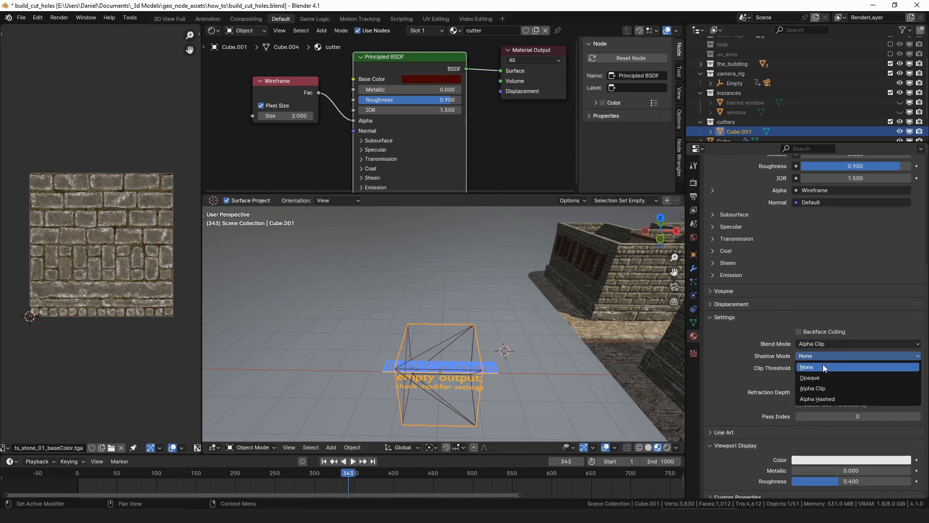
left_click(823, 366)
left_click(798, 332)
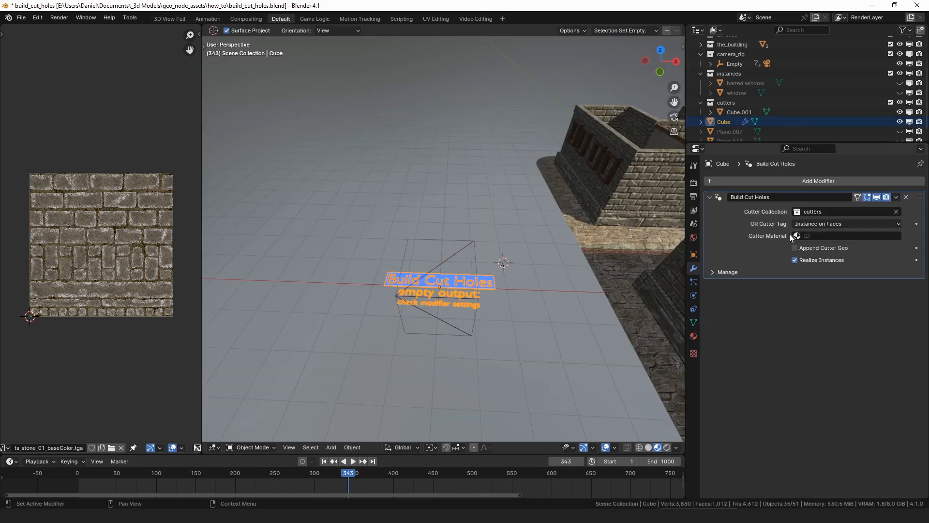
- Set the Cutter Material of the wall's Build Cut Holes modifier to "cutter"
left_click(818, 236)
type("cut")
key("Return")
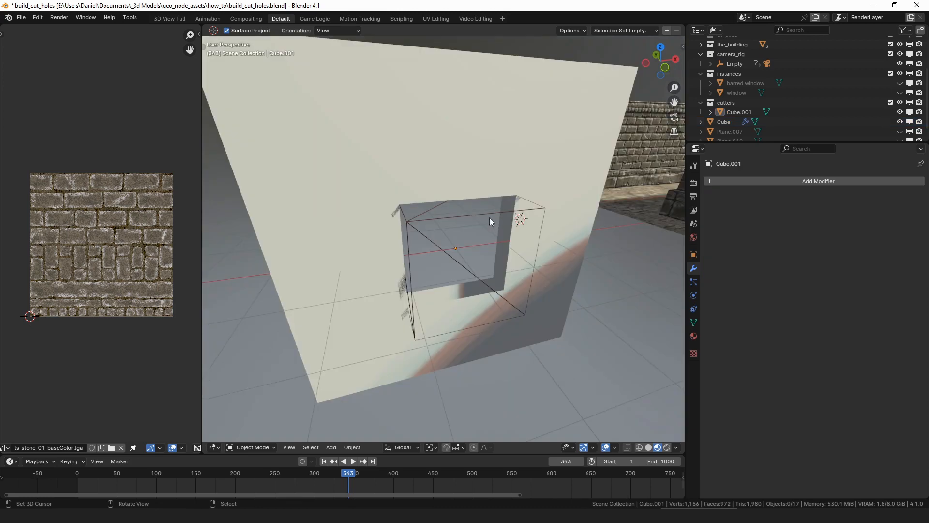
- Try moving the cutter cube around within the wall to test the cut hole
left_click(489, 217)
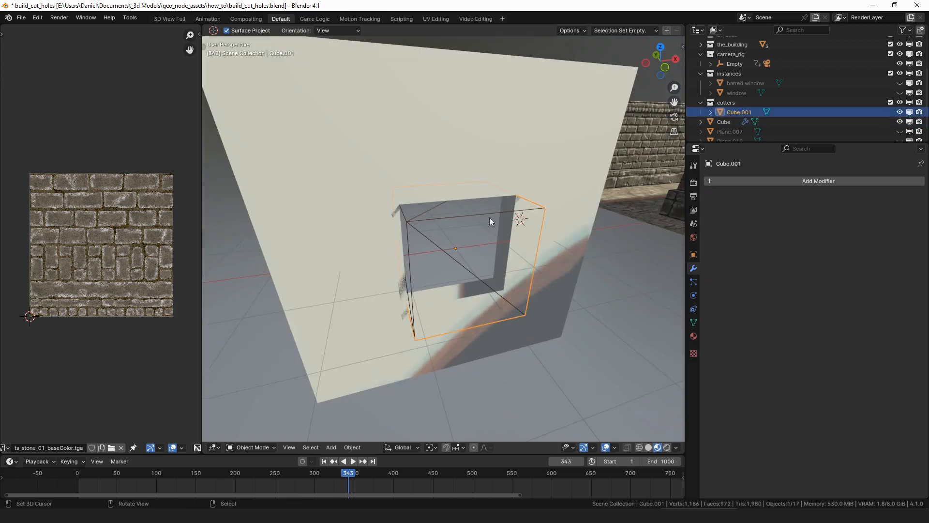
key("g")
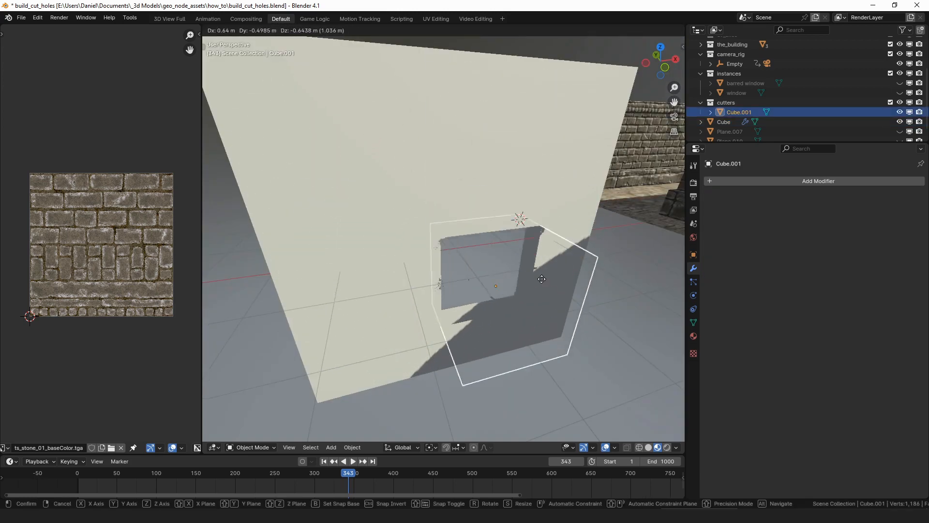
left_click(473, 242)
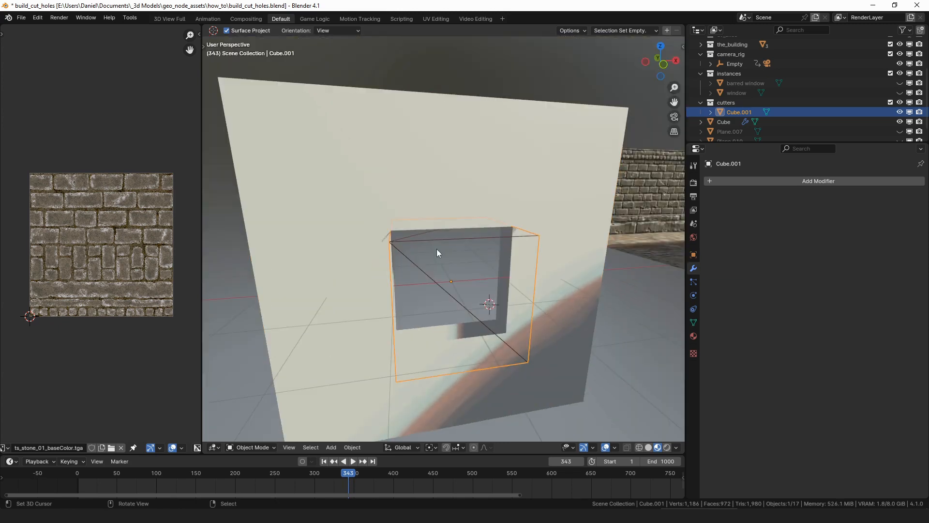
- Duplicate the cutter's mesh in place in Edit Mode, scale the copy up by about 1.147, and make it shallower
key("Tab")
key("shift+d")
key("Escape")
key("s")
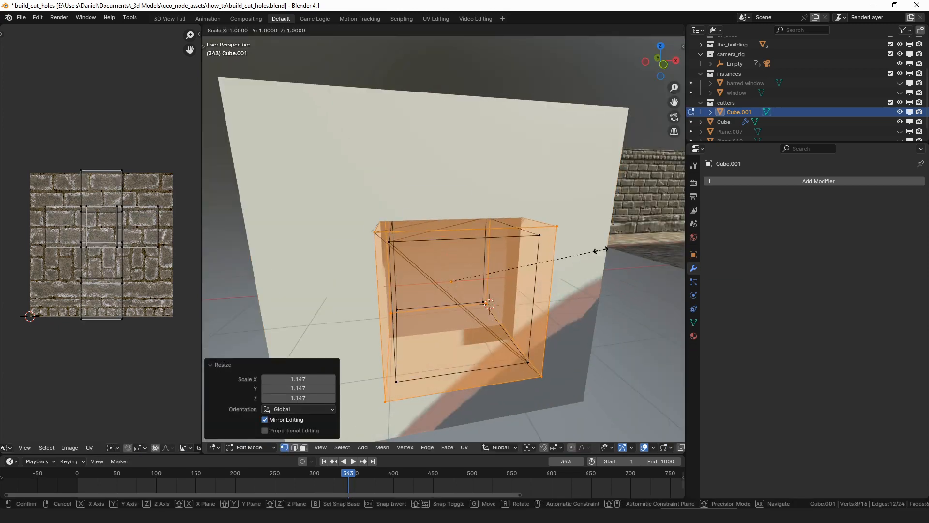
left_click(523, 225)
- Inset the front and back faces of the duplicated box and bridge them into an open window frame
left_click(525, 217, "alt")
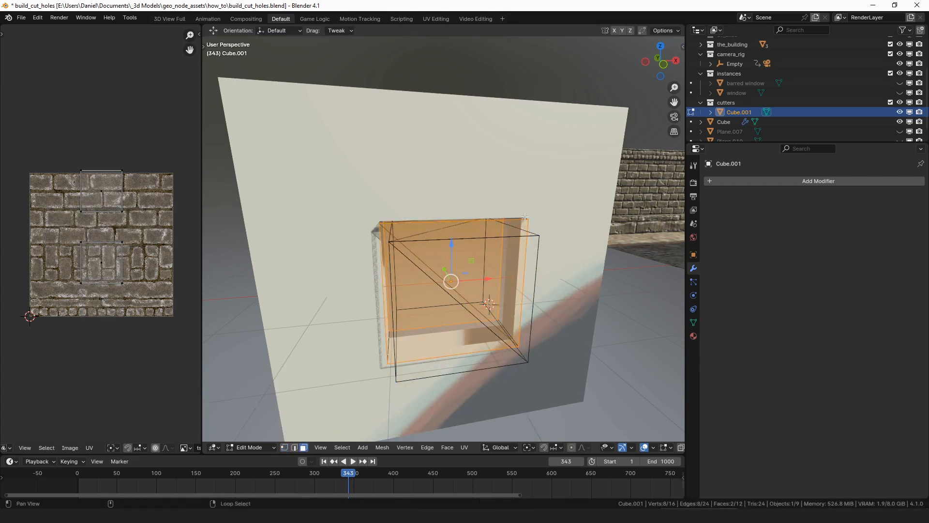
key("i")
left_click(562, 227)
key("q")
left_click(563, 227)
right_click(523, 221)
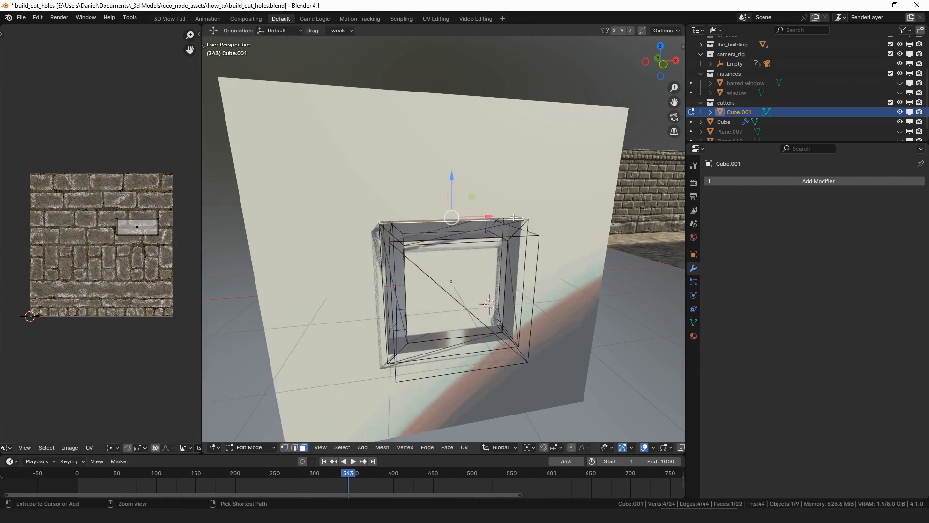
- Select the whole window frame geometry and assign it to a new, empty second material slot
key("ctrl+l")
left_click(692, 336)
left_click(920, 184)
key("Tab")
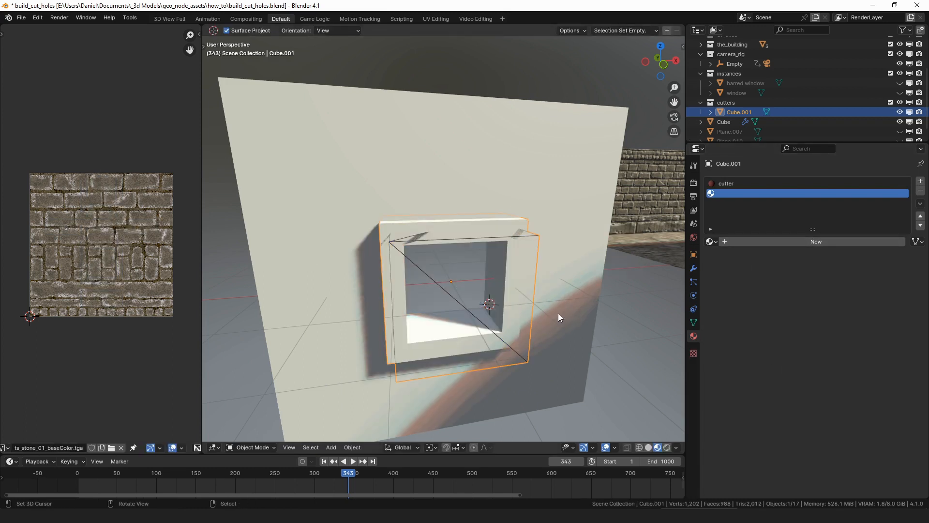
- Hide the cutter object and enable Append Cutter Geo in the wall's Build Cut Holes modifier
key("h")
left_click(546, 203)
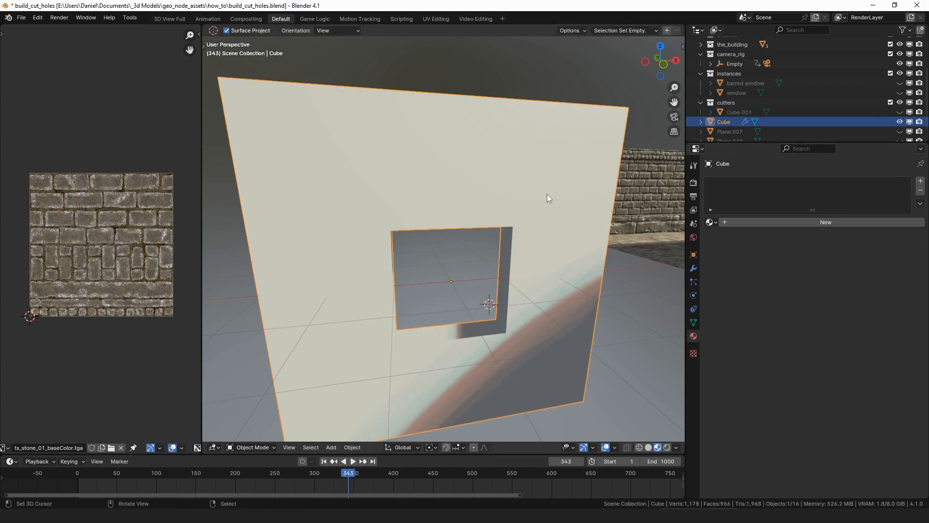
left_click(693, 268)
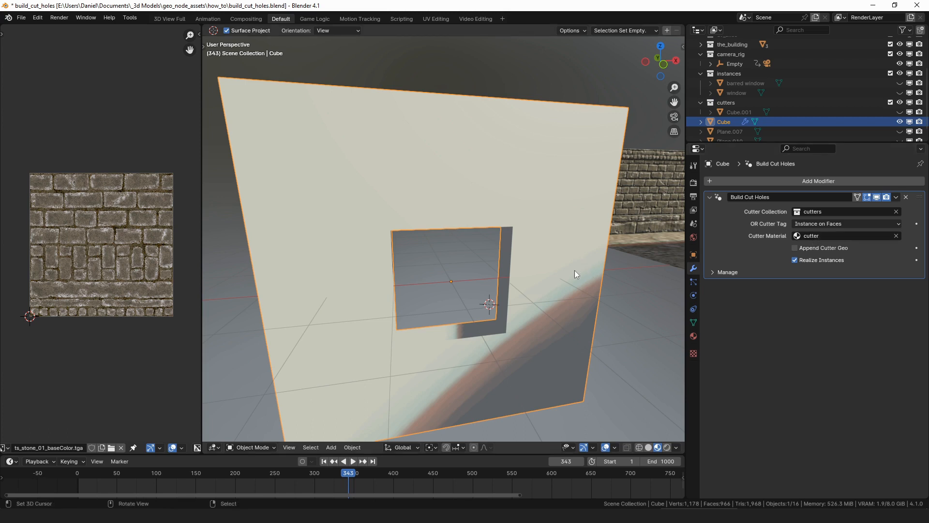
left_click(811, 248)
left_click(811, 248)
left_click(812, 247)
left_click(812, 248)
left_click(812, 248)
- Turn off Realize Instances in the wall's Build Cut Holes modifier
left_click(796, 260)
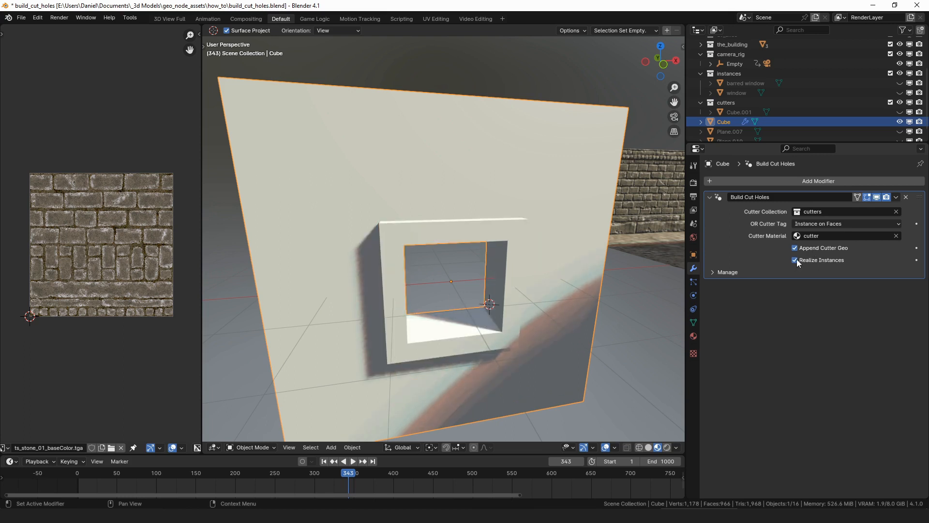
middle_click_drag(523, 265, 555, 294)
left_click(795, 260)
left_click(795, 260)
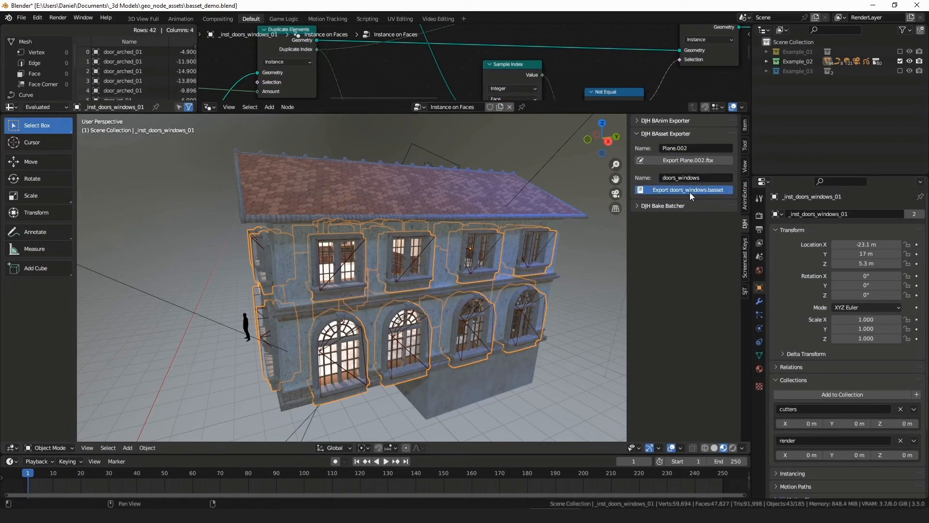
- Export doors_windows.basset from the house file, then switch to Unity and place doors_windows in the scene with X and Z position 0
left_click(689, 191)
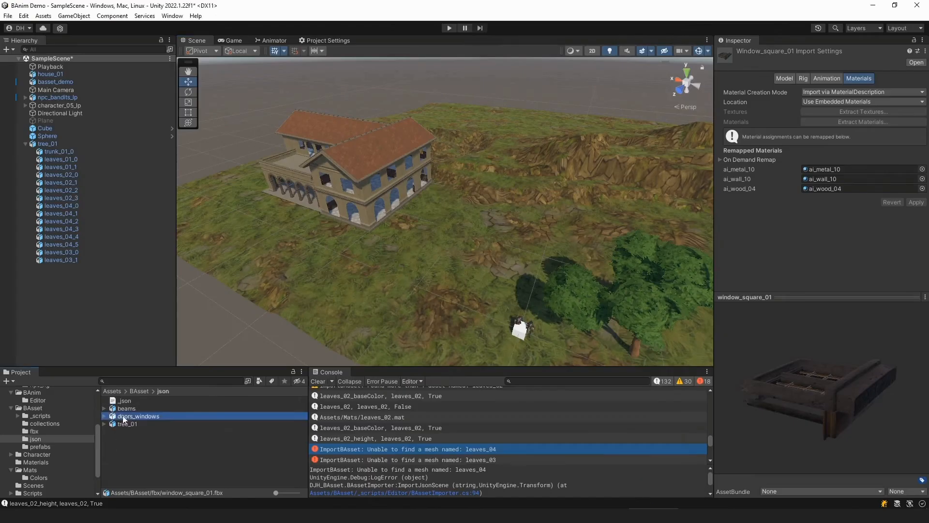
left_click_drag(122, 418, 542, 344)
type("0")
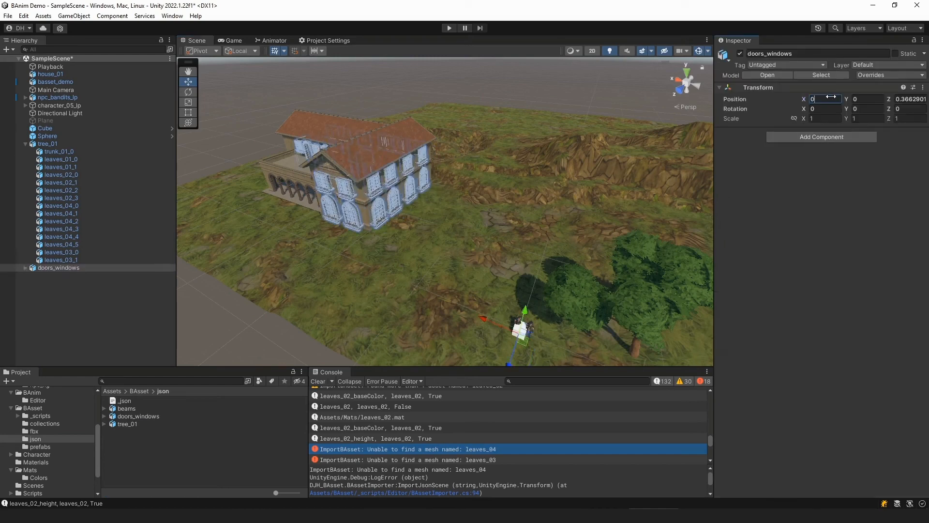
type("0")
- Frame the doors_windows object and examine its individual door instances, such as door_arched_01_0 and door_int_01_3
double_click(29, 267)
left_click(25, 267)
left_click(70, 275)
left_click(75, 314)
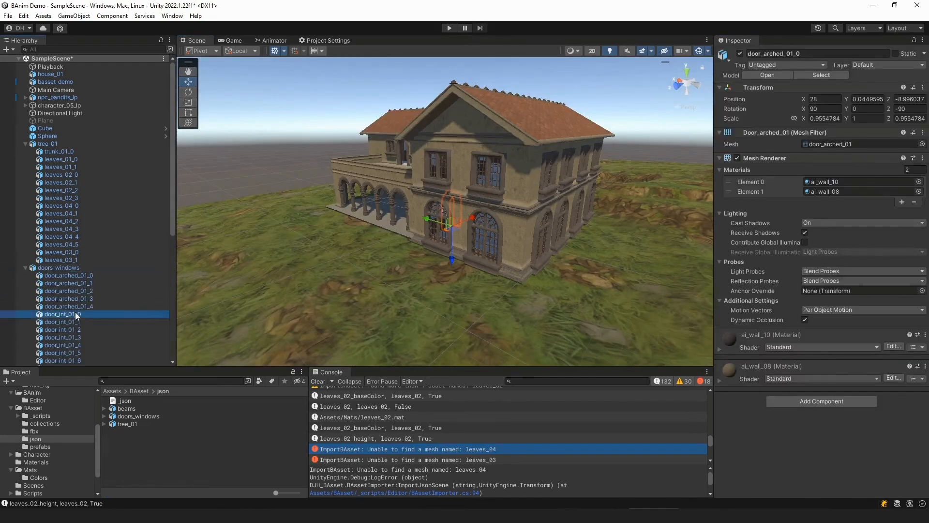
left_click(68, 337)
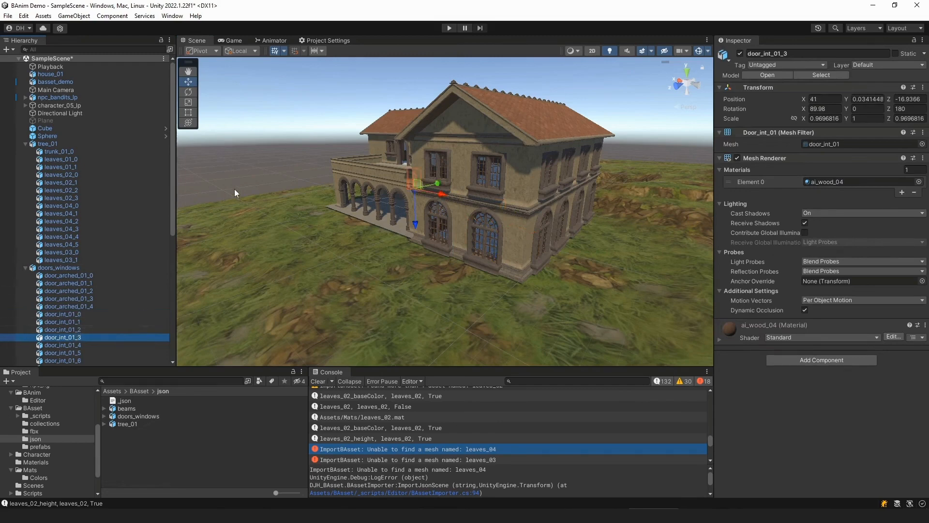
left_click(26, 267)
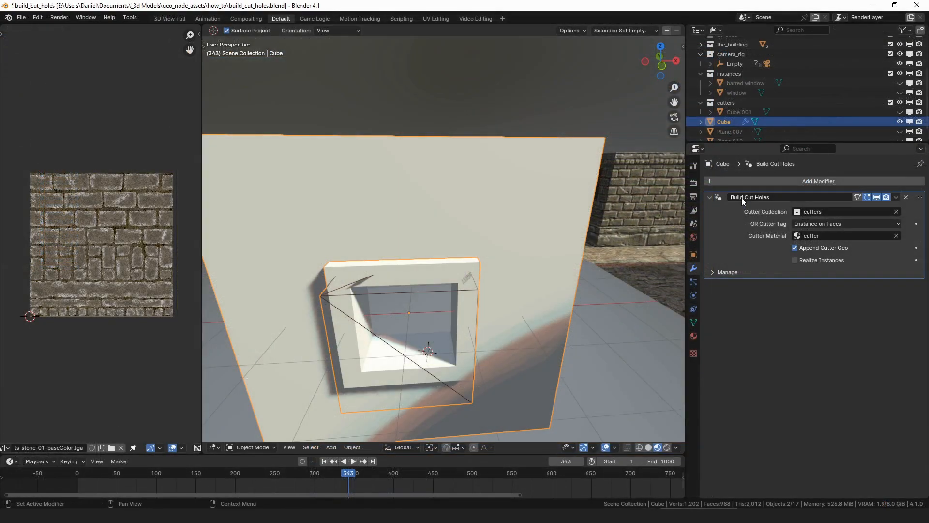
- Switch back to Blender and view the OR Cutter Tag options of the wall's modifier
left_click(828, 224)
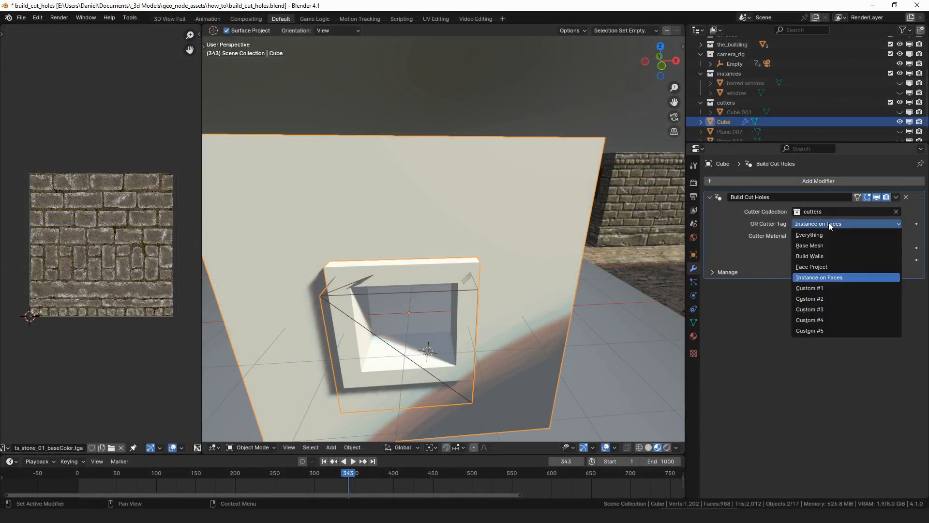
left_click(506, 263)
- Select the building's exterior walls to view their modifiers, and annotate the instanced windows with arrows
scroll(506, 263, "down", 7)
middle_click_drag(569, 237, 486, 279, "shift")
scroll(486, 279, "up", 3)
right_click(557, 307)
key("alt+a")
middle_click_drag(489, 312, 501, 258, "shift")
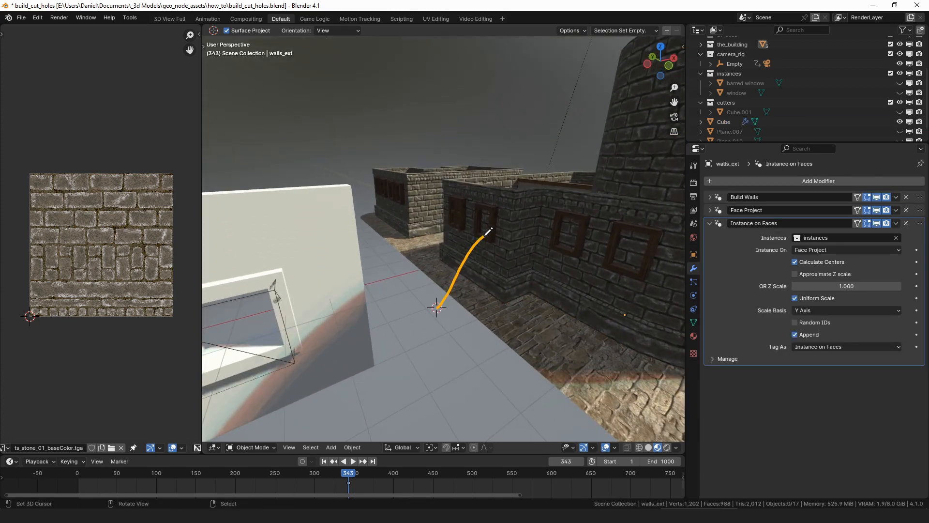
left_click_drag(547, 324, 565, 257)
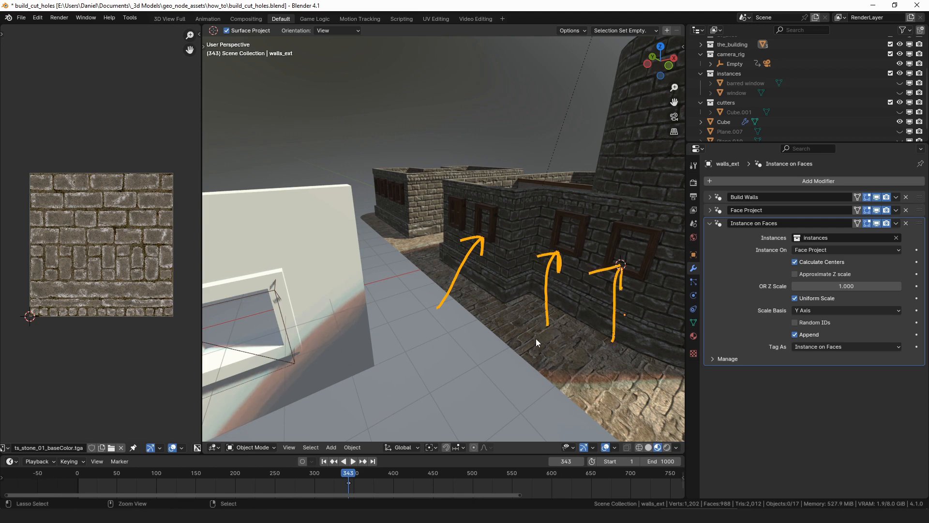
- Undo the annotation arrows drawn at the instanced windows
key("ctrl+z")
key("ctrl+z")
key("ctrl+z")
key("ctrl+z")
- Delete the white demo wall cube together with its cutter cube
right_click(339, 288)
scroll(338, 288, "down", 4)
middle_click_drag(339, 289, 421, 283)
key("x")
left_click(397, 287)
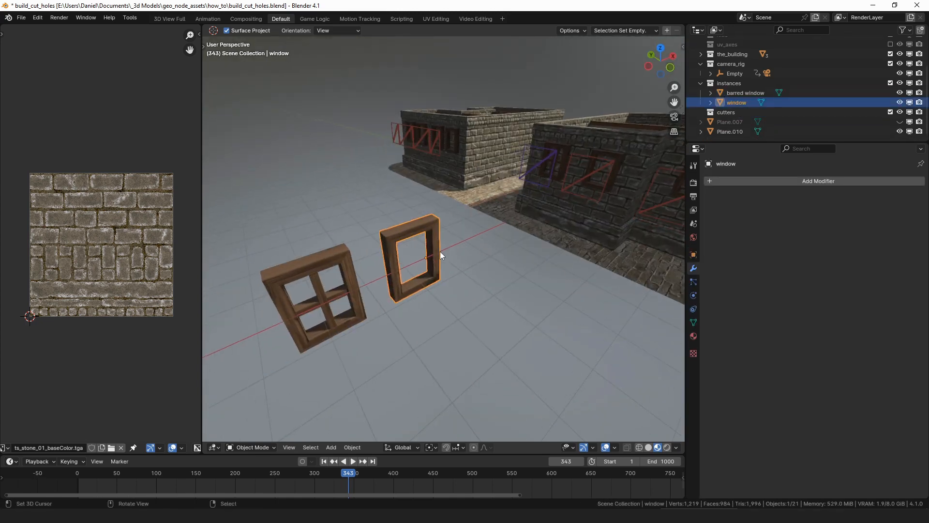
- Duplicate the inner front edge loop of the window frame, fill it with a face and scale it to about 1.129
middle_click_drag(440, 255, 421, 245)
key("Tab")
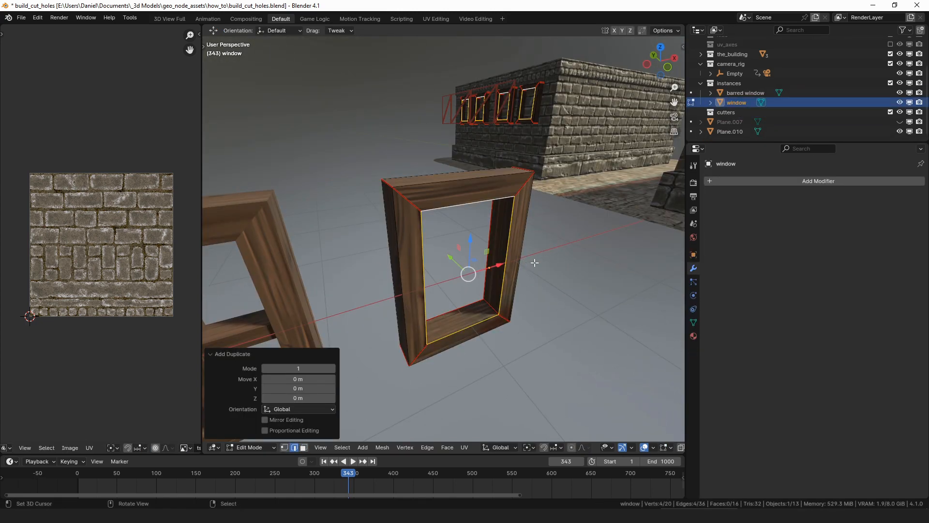
key("f")
key("s")
left_click(575, 265)
- Move the filled face about 0.72 m outward along negative Y, and extrude it back through the window frame as a cutter box
key("g")
key("y")
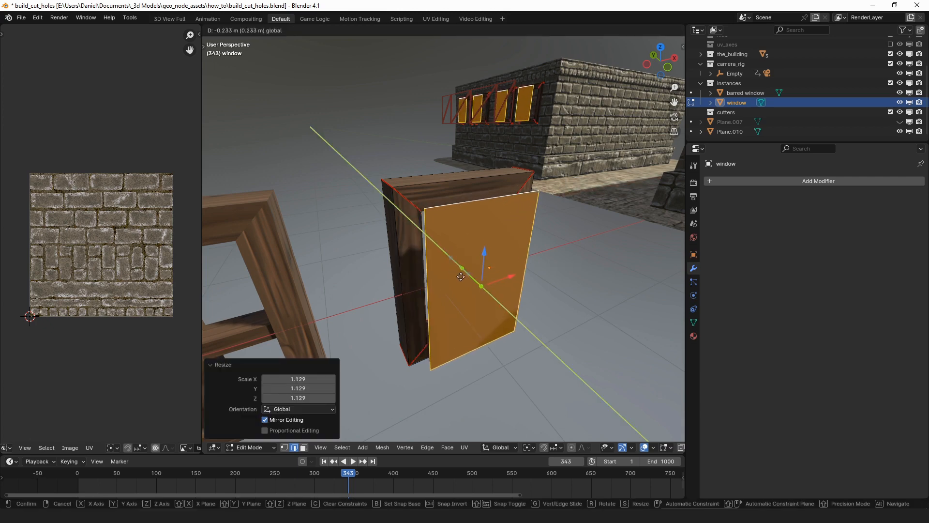
left_click(408, 256)
key("e")
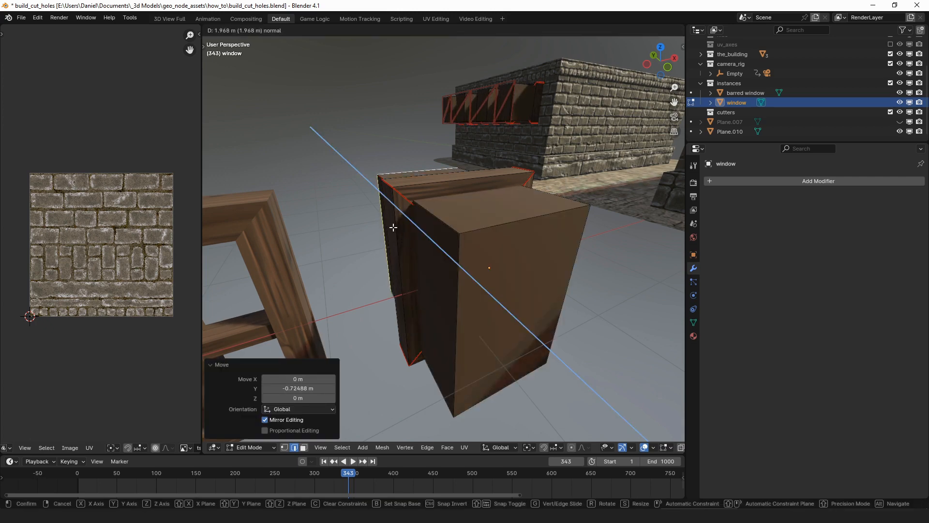
left_click(395, 197)
- Fill the barred window's inner edge loop with a face, move it outward along Y and scale it up for a cutter box
scroll(436, 228, "down", 5)
middle_click_drag(435, 228, 499, 245)
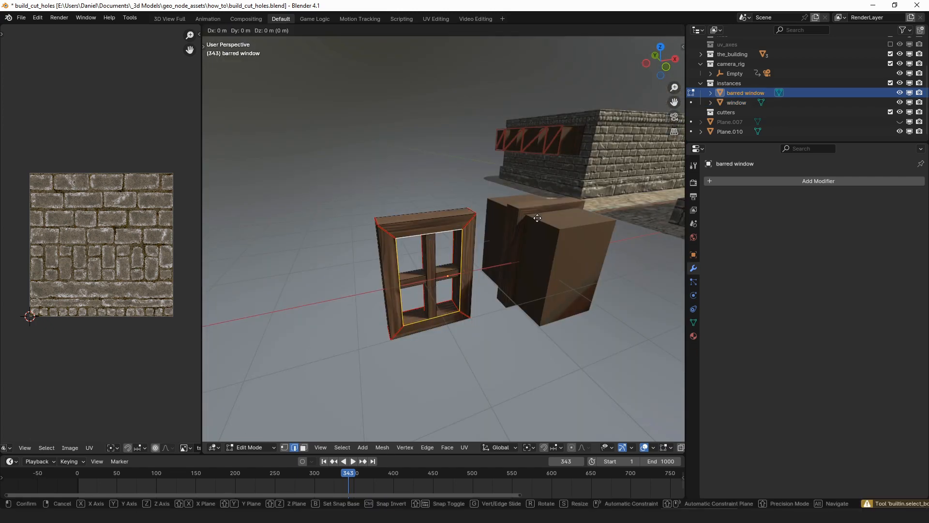
key("Escape")
key("f")
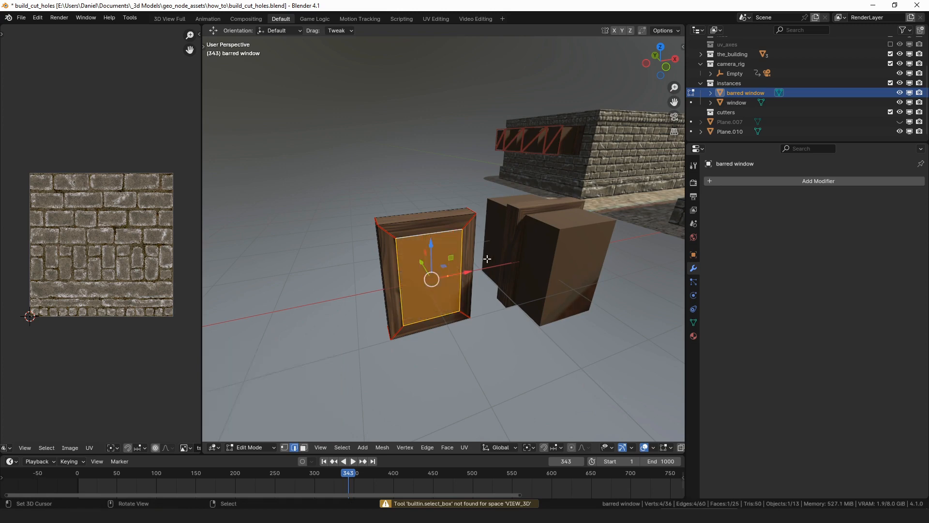
key("g")
key("y")
left_click(441, 292)
key("s")
left_click(525, 282)
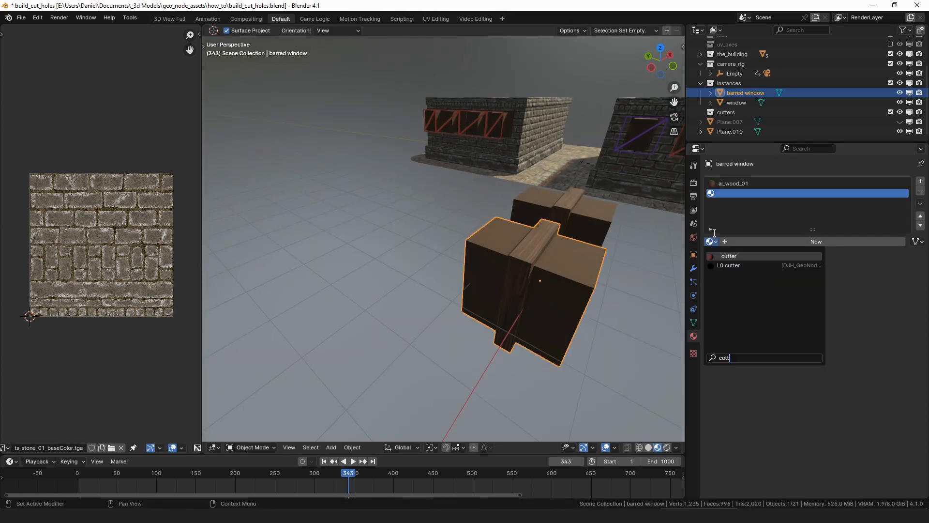
- Add the cutter material to the window objects and assign it to both cutter boxes in Edit Mode
key("Return")
left_click(568, 221)
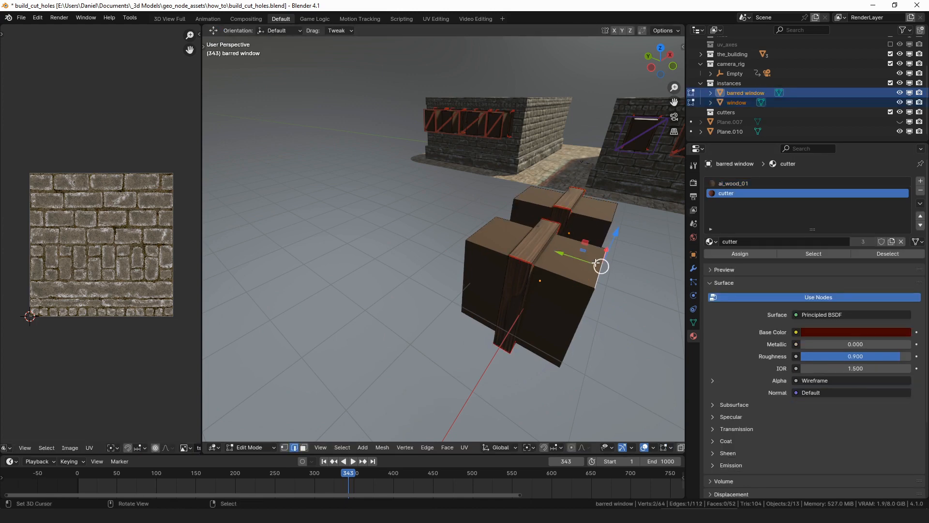
left_click(625, 217, "shift")
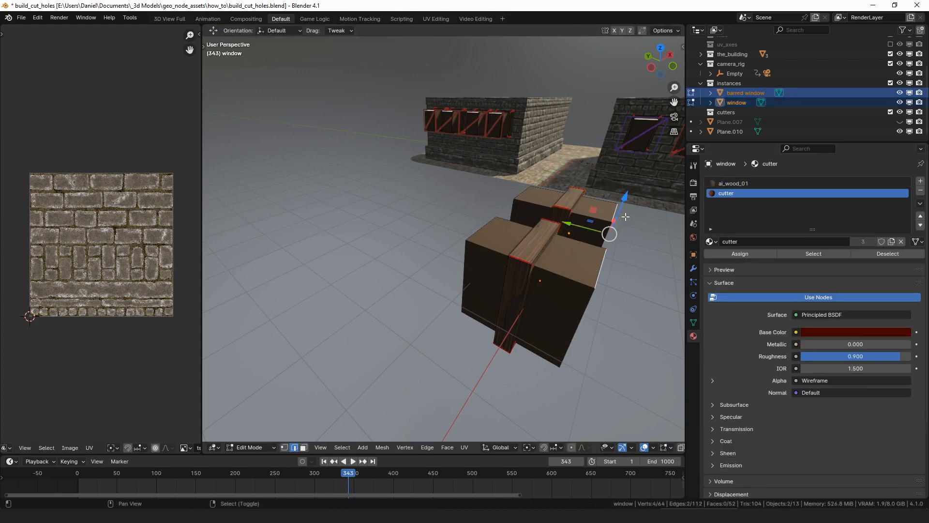
key("a")
key("alt+z")
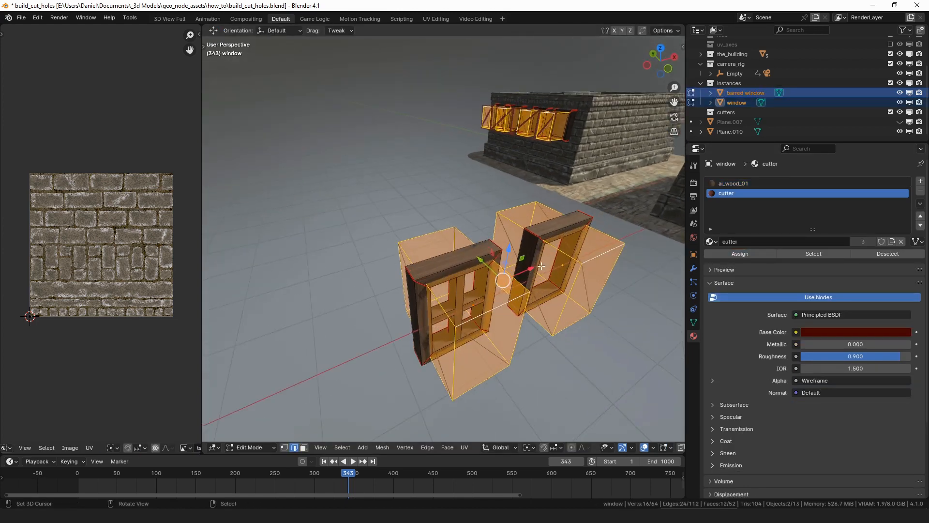
- Add the Build Cut Holes modifier to the exterior walls object walls_ext
left_click(694, 271)
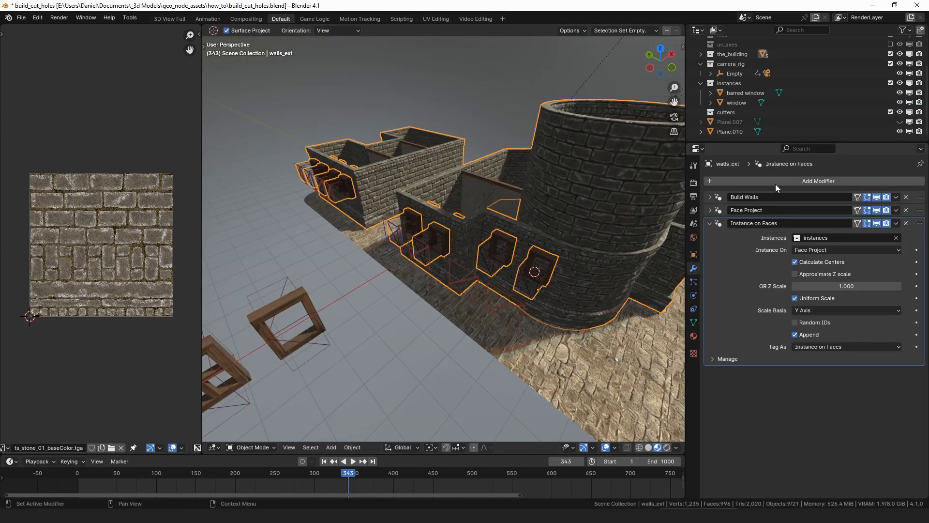
left_click(775, 183)
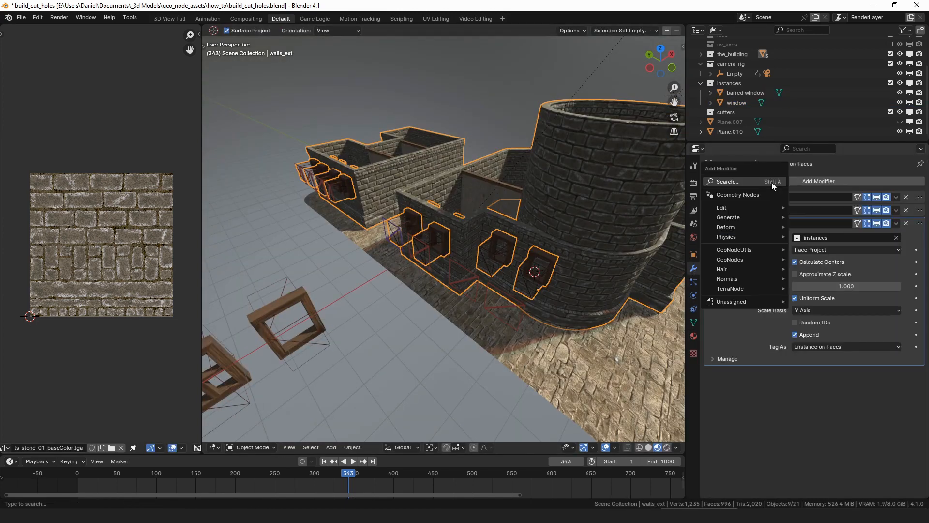
type("cut hole")
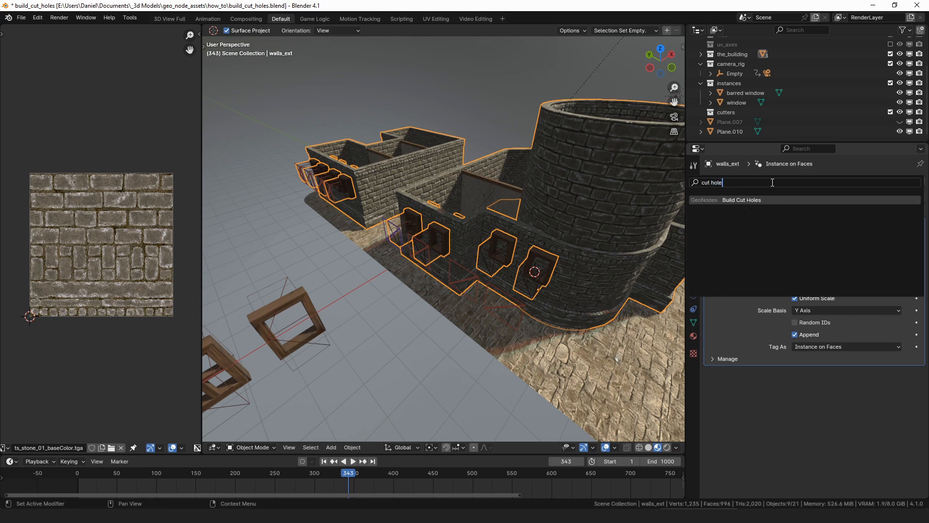
key("Return")
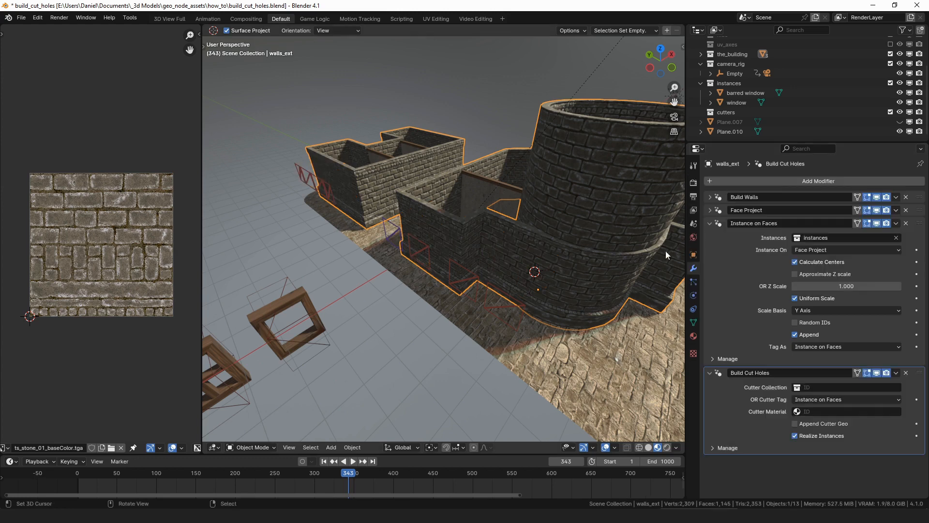
- On the Build Cut Holes modifier, enable Append Cutter Geo and set the Cutter Material to cutter
left_click(821, 400)
left_click(828, 424)
left_click(833, 412)
type("c")
key("Return")
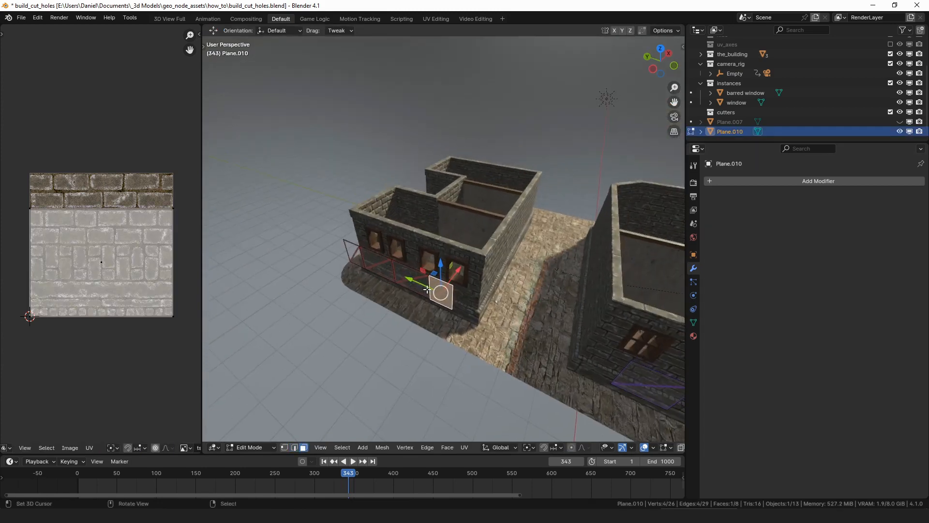
- Replace the end window face of Plane.010 with a face stretched along X on the building's adjacent side wall
middle_click_drag(426, 289, 436, 275)
scroll(434, 300, "up", 4)
mouse_move(432, 318)
left_mouse_down()
mouse_move(393, 307)
mouse_move(420, 313)
left_mouse_up()
key("x")
left_click(382, 334)
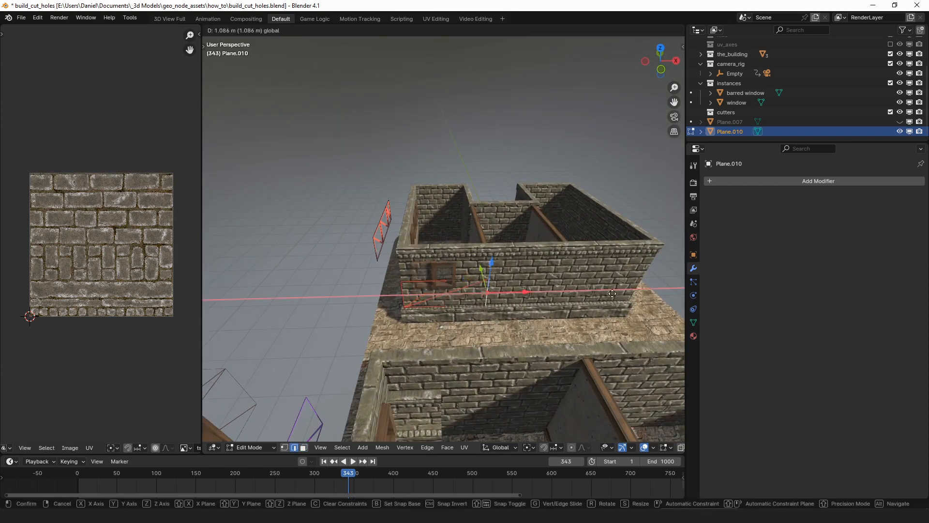
- Divide the side-wall face into six equal window faces with five loop cuts
key("ctrl+r")
scroll(538, 288, "up", 4)
left_click(539, 288)
key("3")
right_click(504, 289)
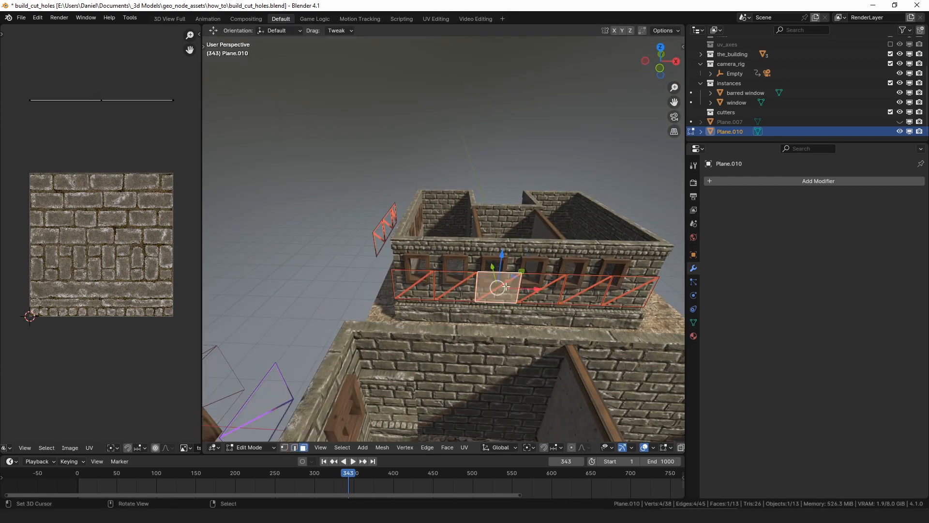
- Merge the two middle faces of the side-wall strip into one wider face
right_click(539, 290, "shift")
middle_click_drag(540, 290, 474, 301, "shift")
key("alt+a")
right_click(473, 302)
key("ctrl+l")
left_click_drag(491, 300, 499, 301)
right_click(415, 297)
key("2")
right_click(422, 300)
- Scale the middle face of the side-wall strip by about 1.47 along X
key("3")
right_click(360, 297)
right_click(399, 298)
key("s")
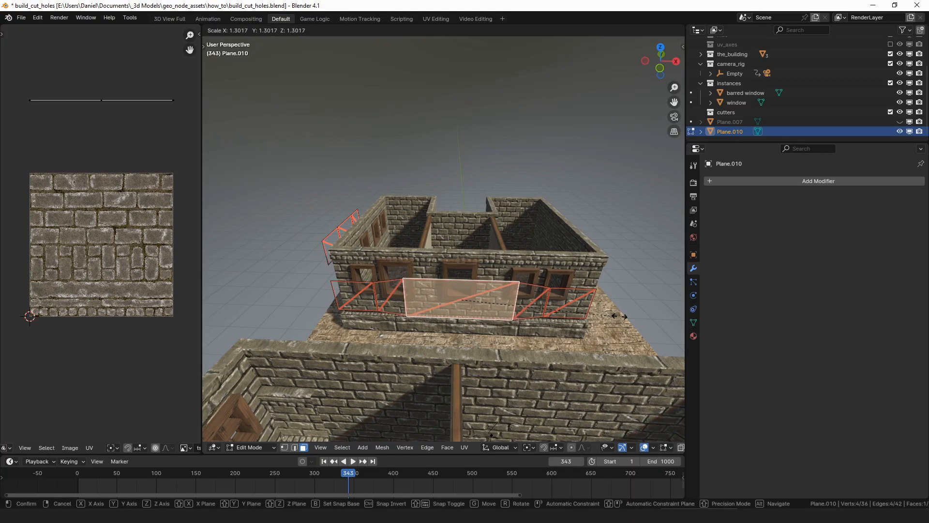
key("x")
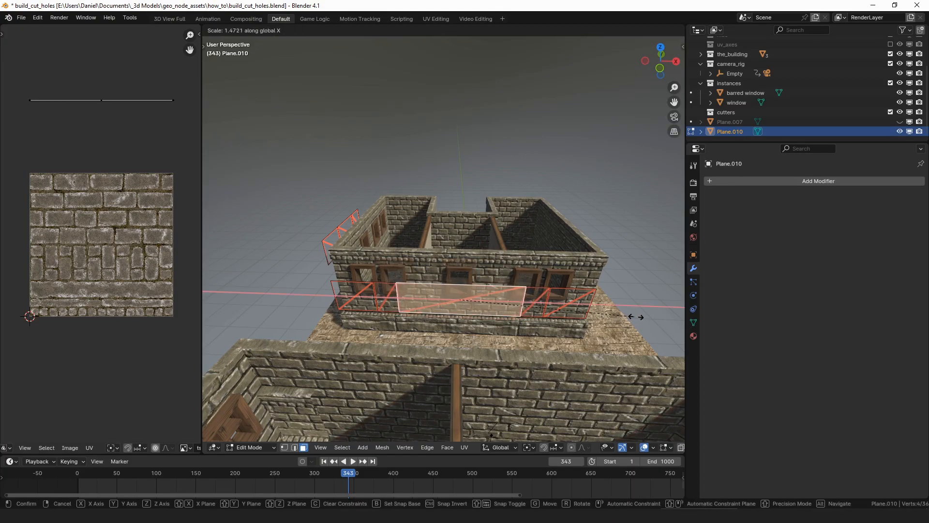
left_click(636, 318)
- Scale the two vertical edges between the outer window faces along X, return to Object Mode and deselect everything
key("2")
right_click(378, 300)
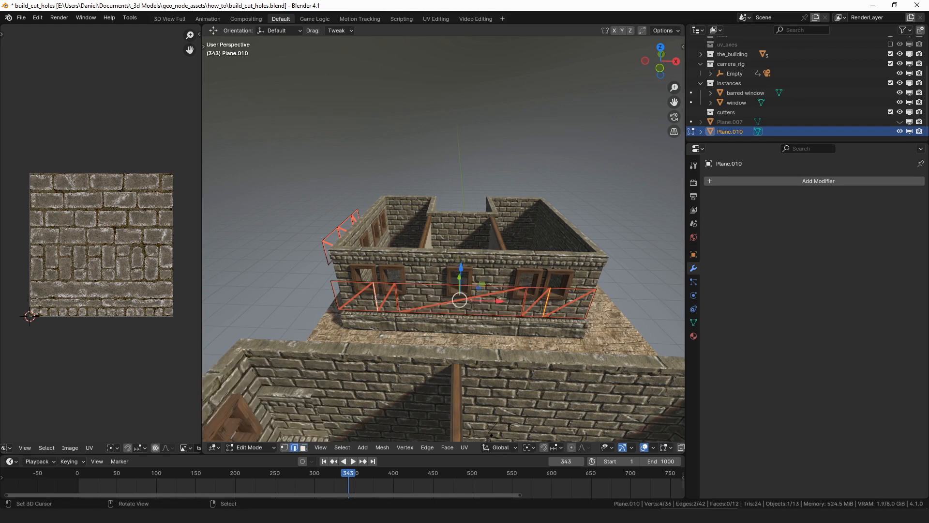
key("s")
key("x")
left_click(568, 327)
key("ctrl+Tab")
left_click(293, 299)
key("alt+a")
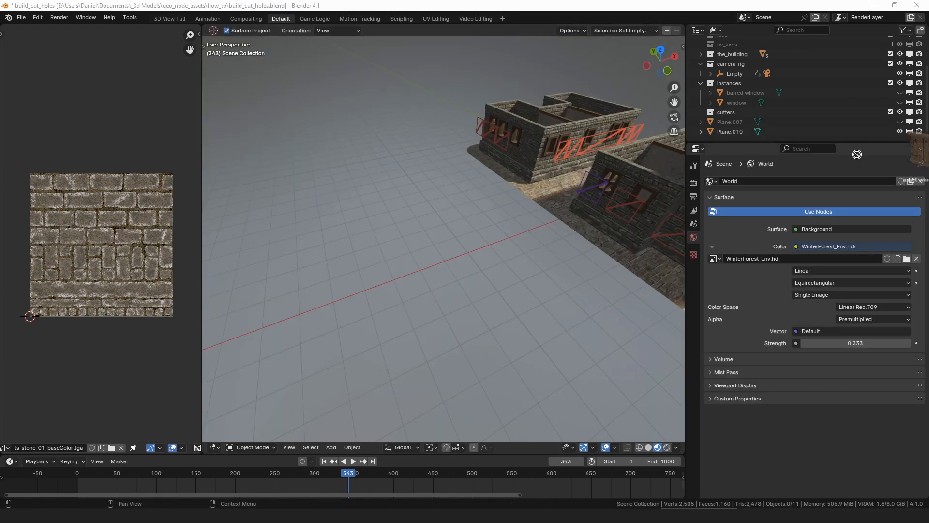
- Place a row of different premade window assets, starting with asset_windows_01_bake_lp, on the open ground along the X axis
left_click_drag(450, 221, 293, 315)
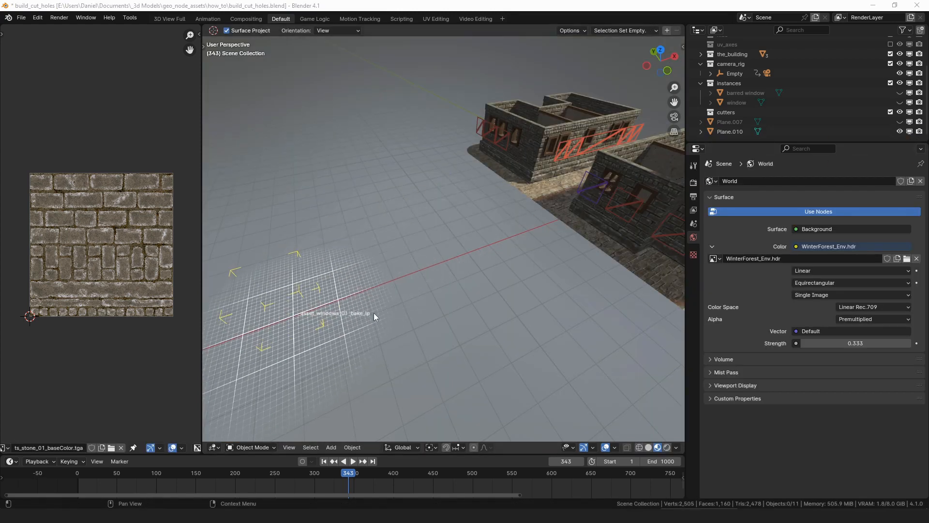
left_click_drag(374, 313, 382, 310)
left_click_drag(776, 178, 364, 290)
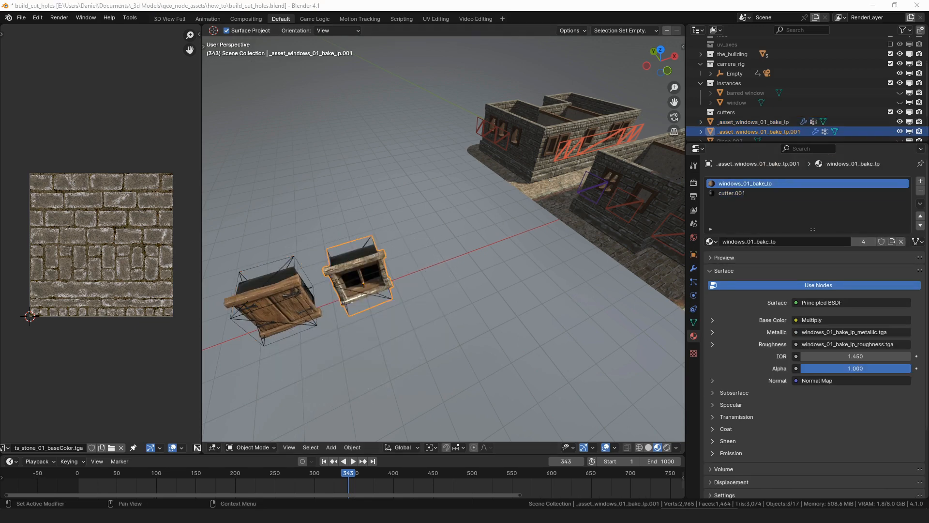
left_click_drag(776, 178, 425, 261)
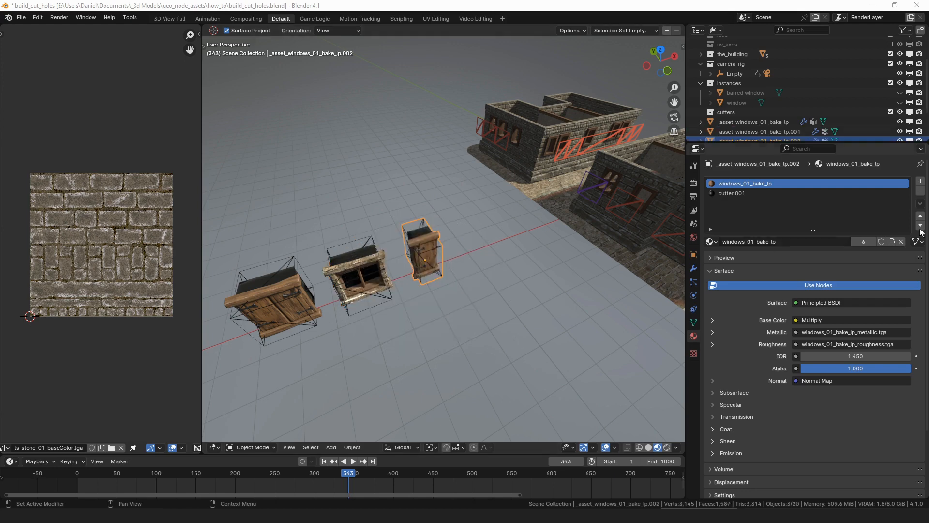
left_click_drag(840, 151, 473, 240)
left_click_drag(919, 184, 514, 234)
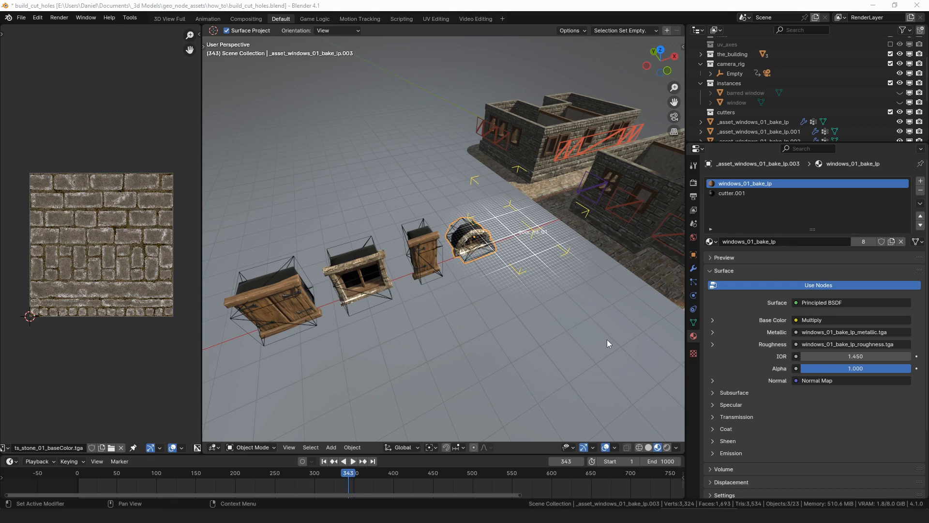